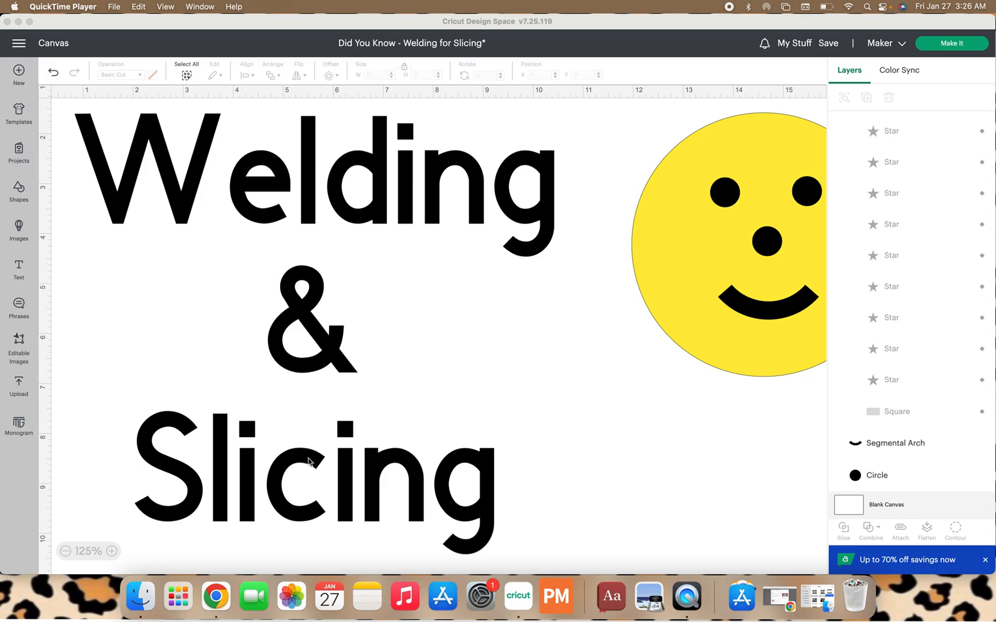
- Examine which separate layers make up the smiley face, selecting one eye and the complete face
left_click(724, 199)
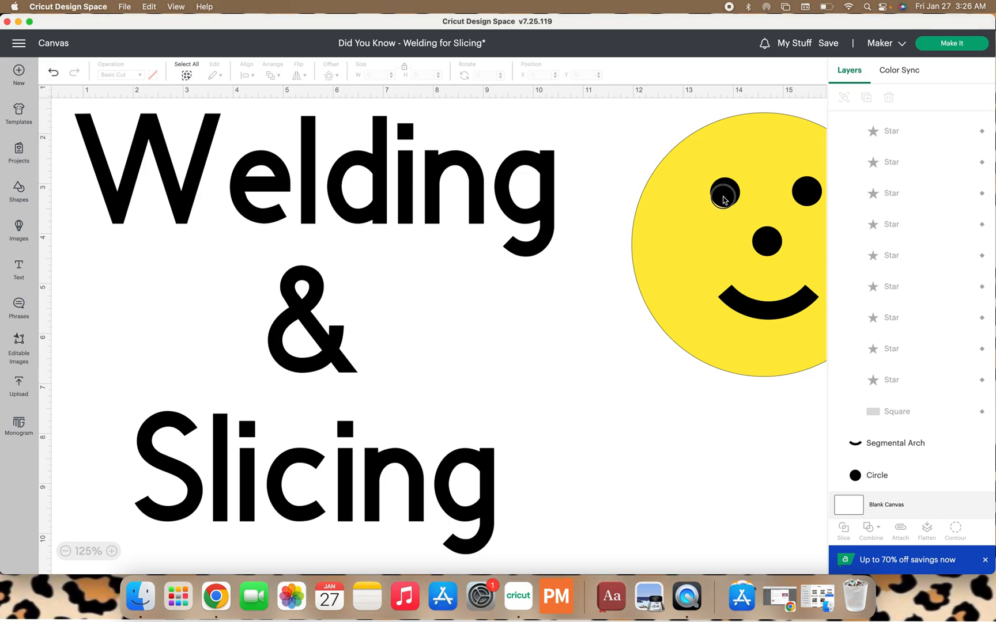
left_click(724, 198)
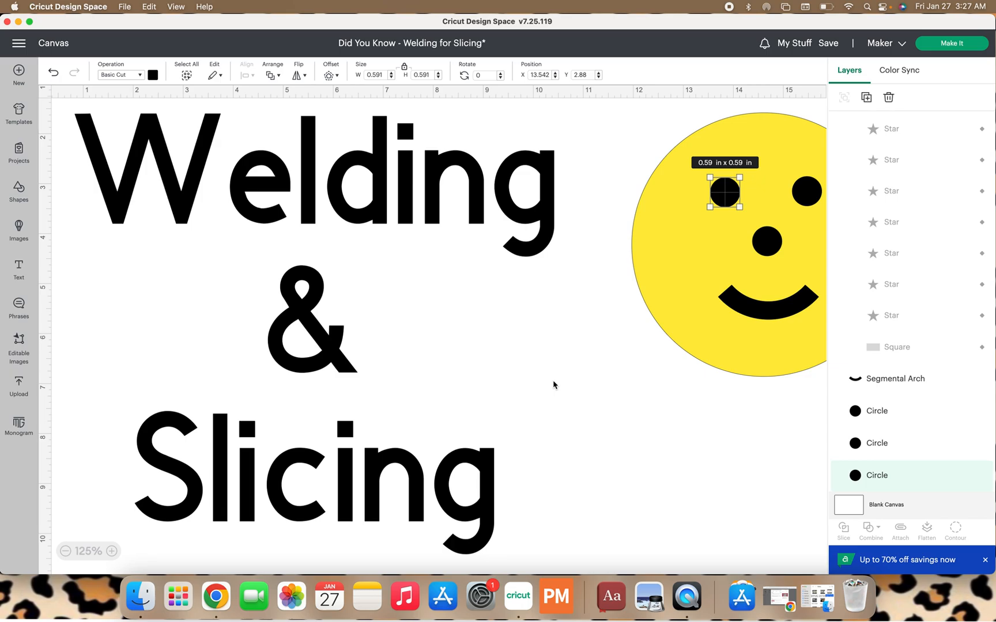
scroll(553, 385, "right", 5)
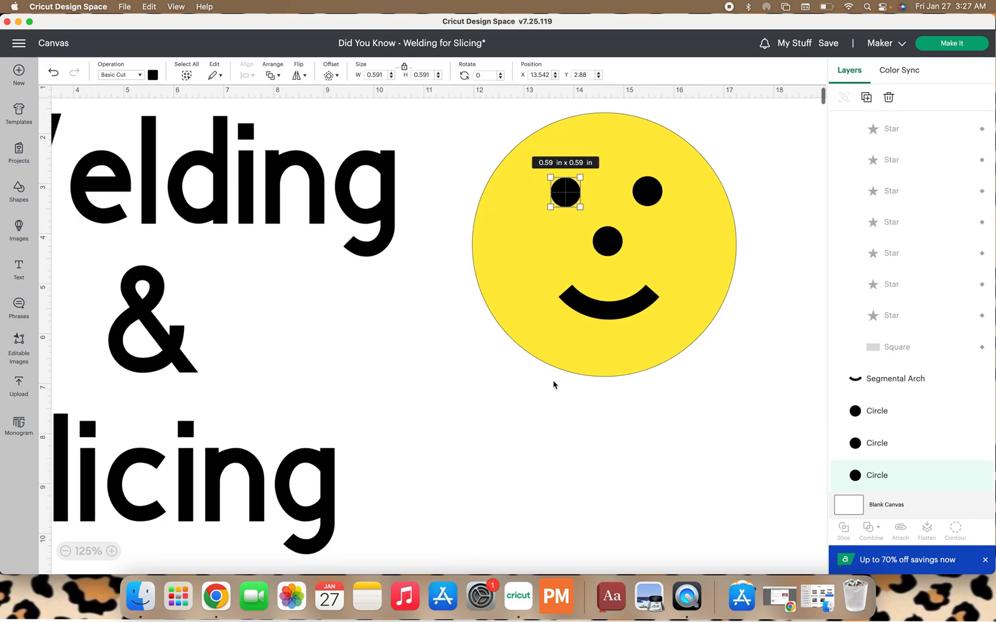
scroll(554, 385, "up", 2)
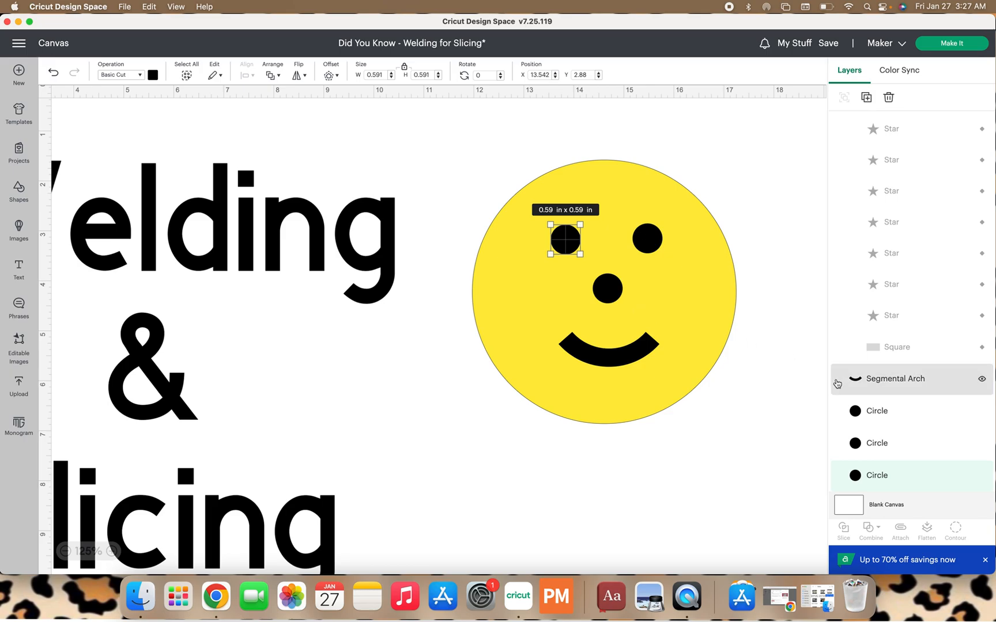
scroll(893, 415, "down", 2)
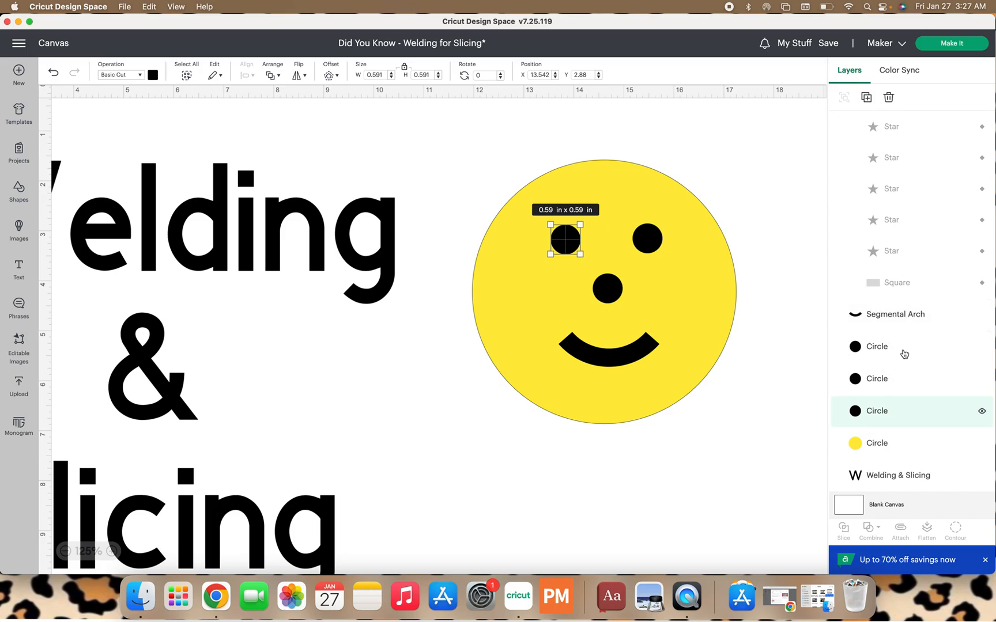
left_click_drag(518, 151, 760, 473)
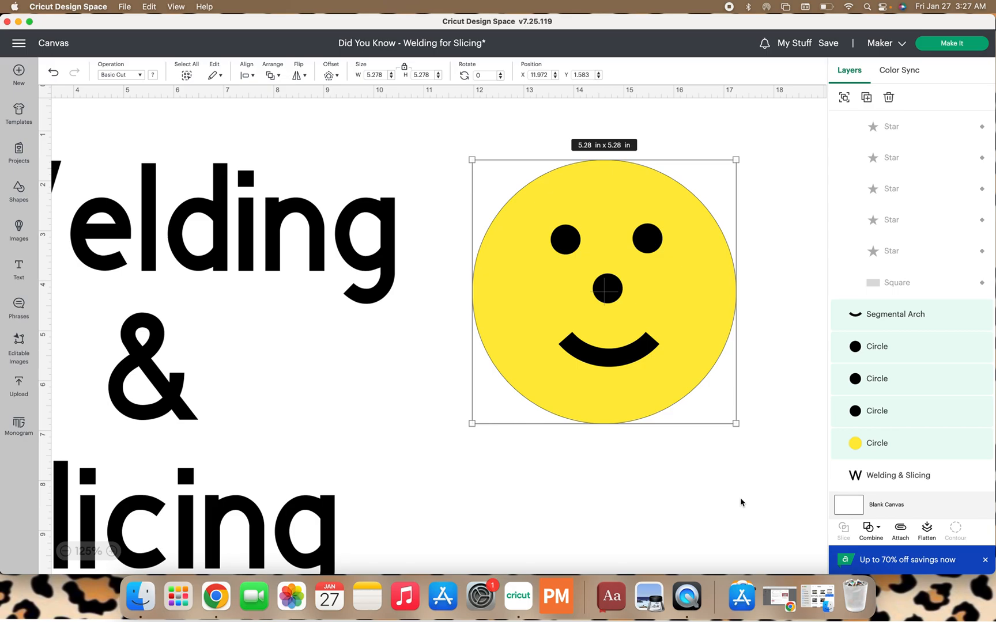
left_click(790, 395)
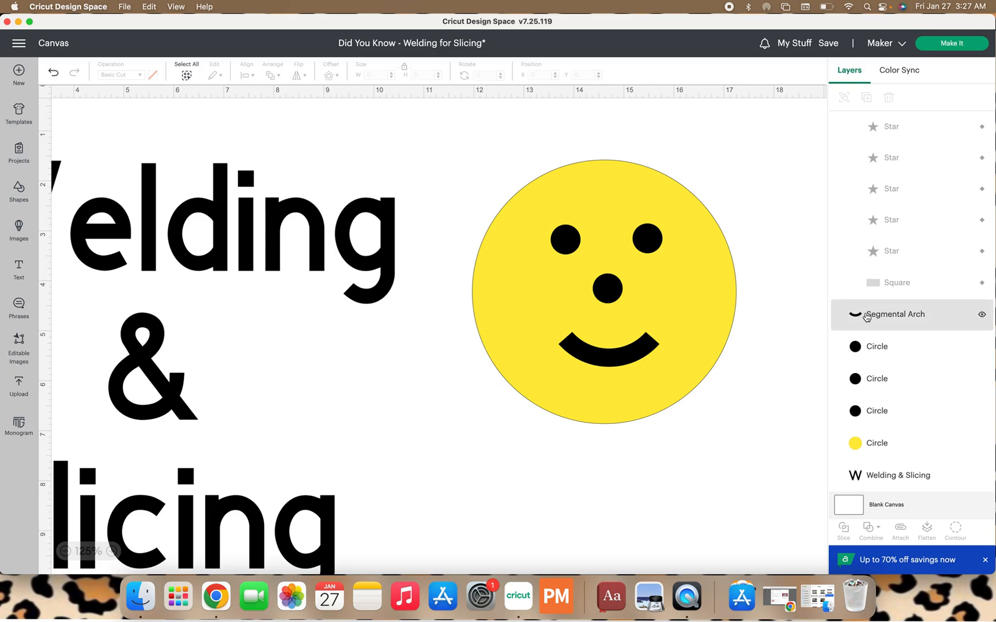
- Attach the smiley's two eyes, nose and mouth to each other, leaving out the yellow circle
left_click(572, 248)
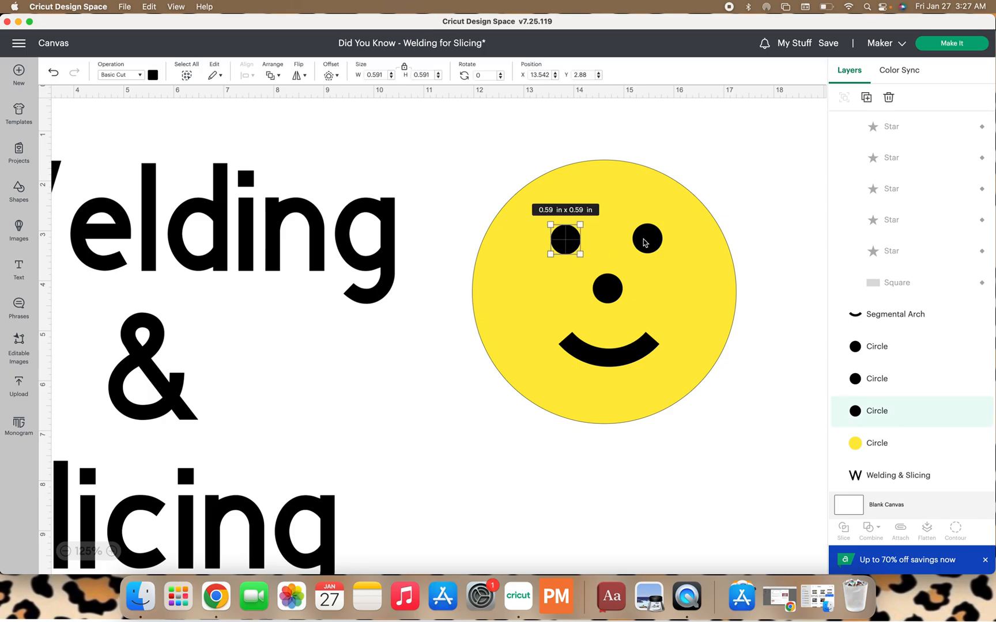
left_click(644, 242, "shift")
left_click(607, 294, "shift")
left_click(612, 357, "shift")
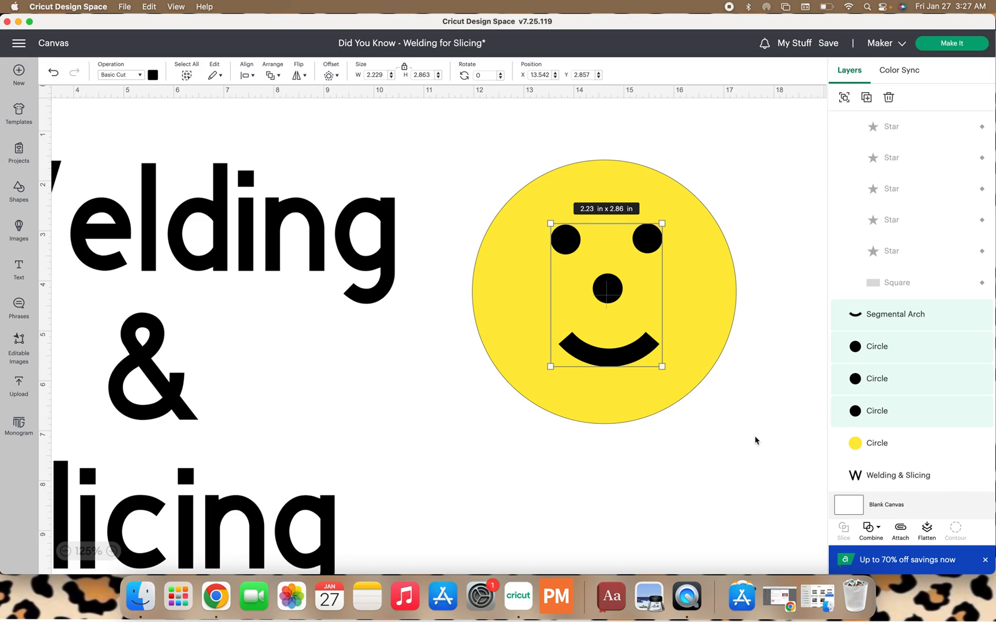
left_click(901, 531)
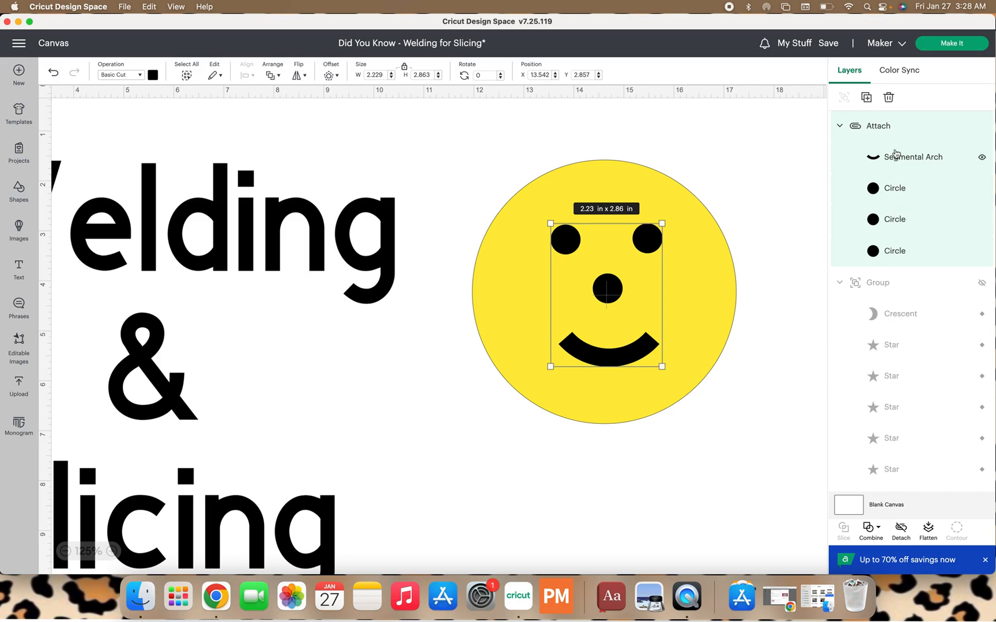
- Detach the smiley's eyes, nose and mouth into separate layers
left_click_drag(534, 150, 711, 446)
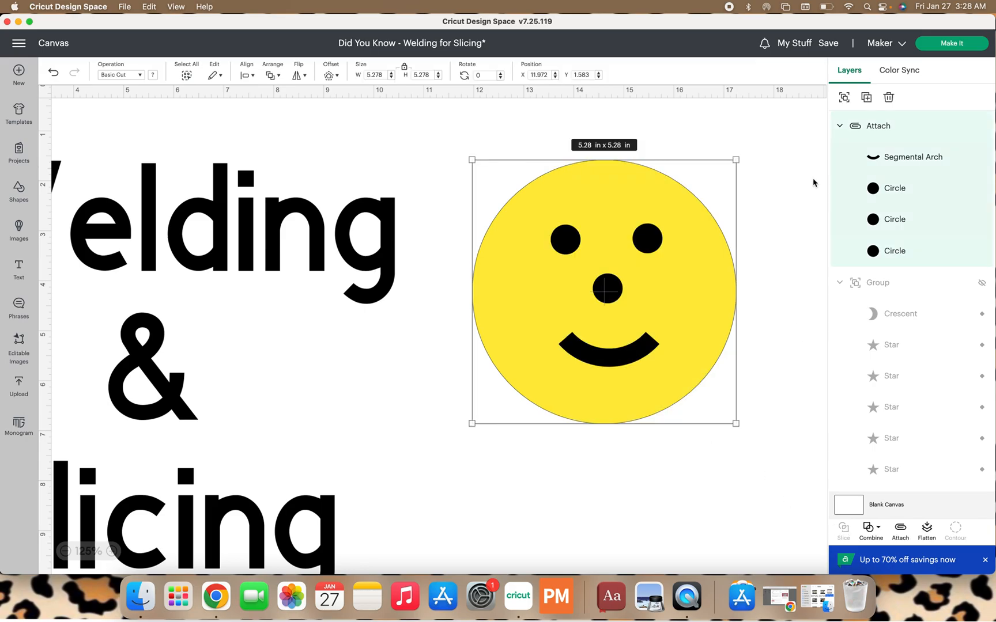
left_click(865, 132)
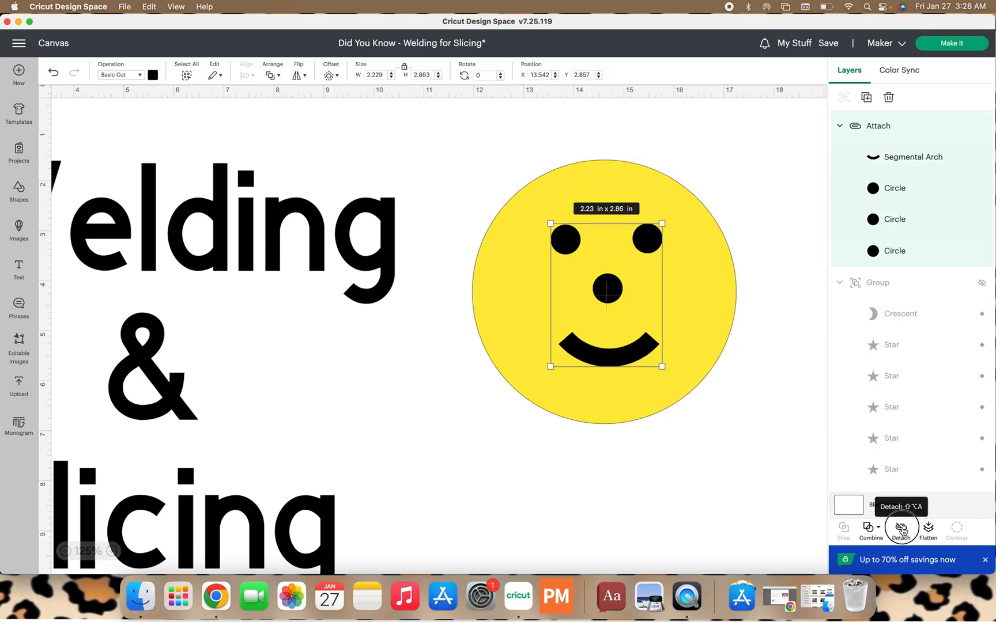
left_click(901, 529)
left_click(793, 305)
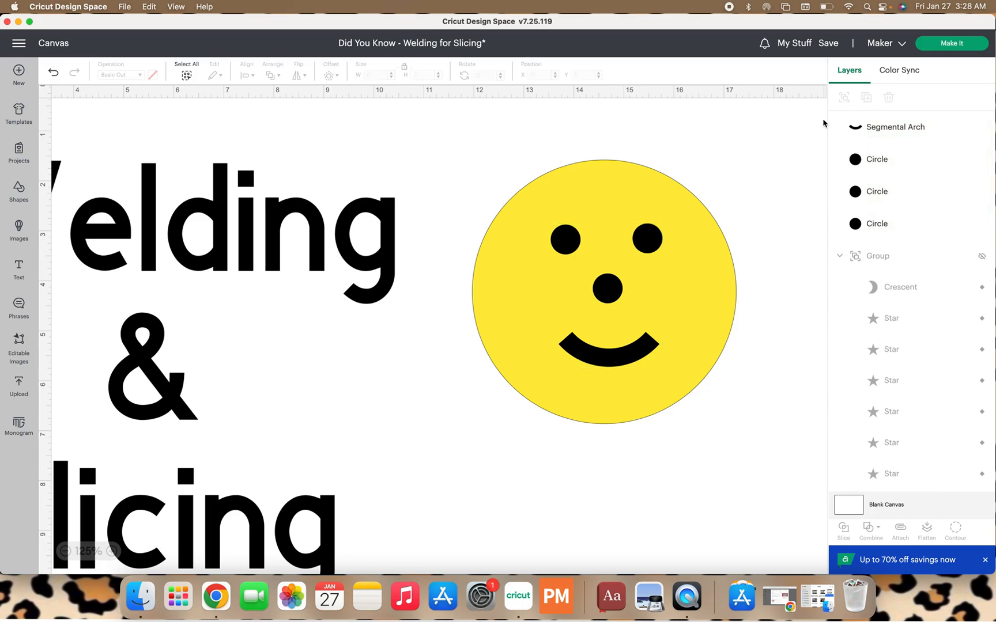
- Hide the yellow circle and weld the two eyes, nose and mouth into a single shape
left_click(644, 167)
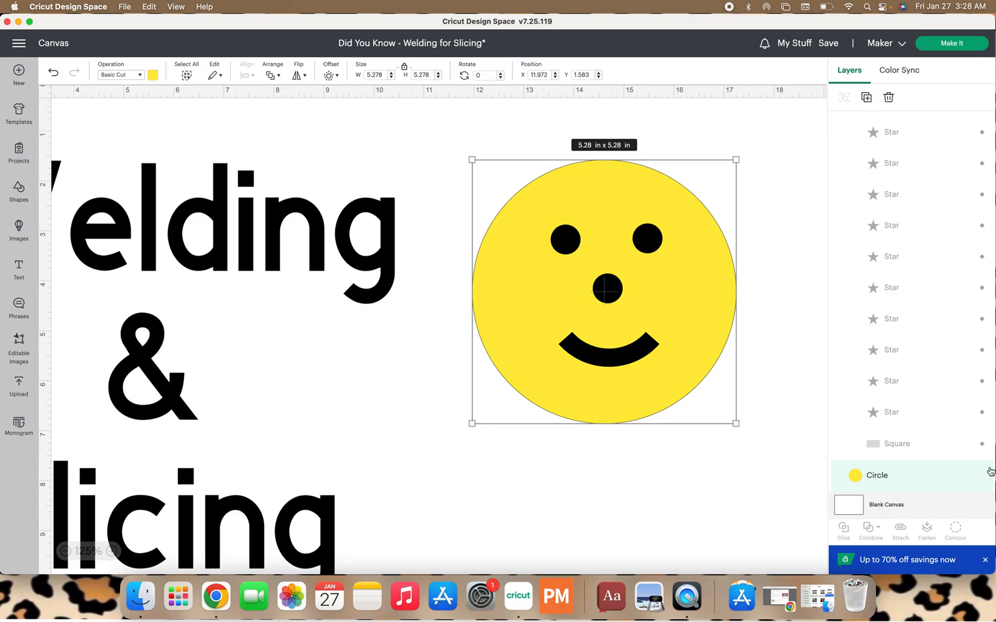
left_click(981, 475)
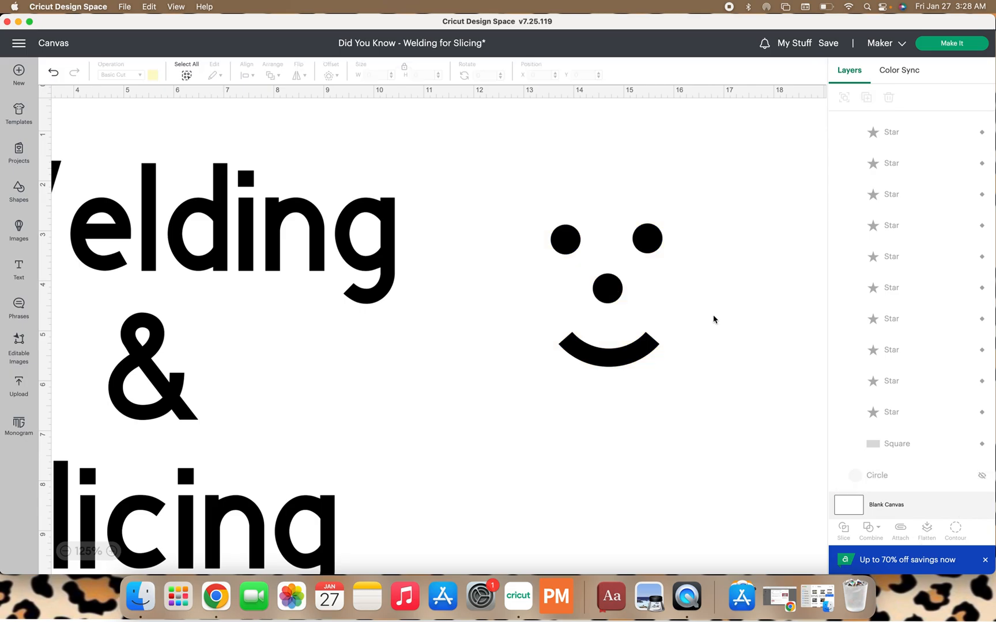
left_click_drag(524, 191, 695, 405)
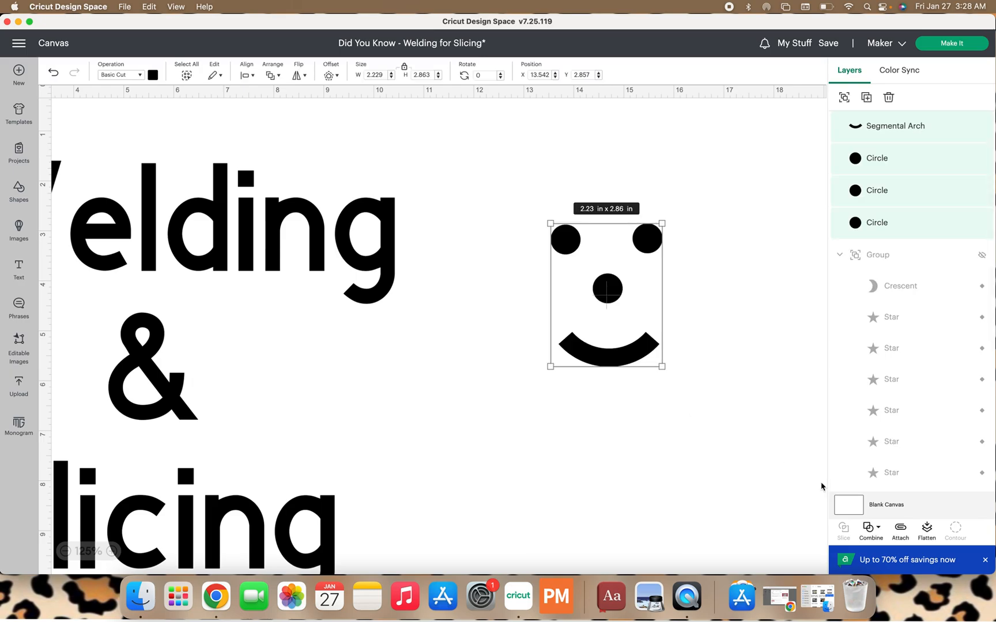
left_click(870, 529)
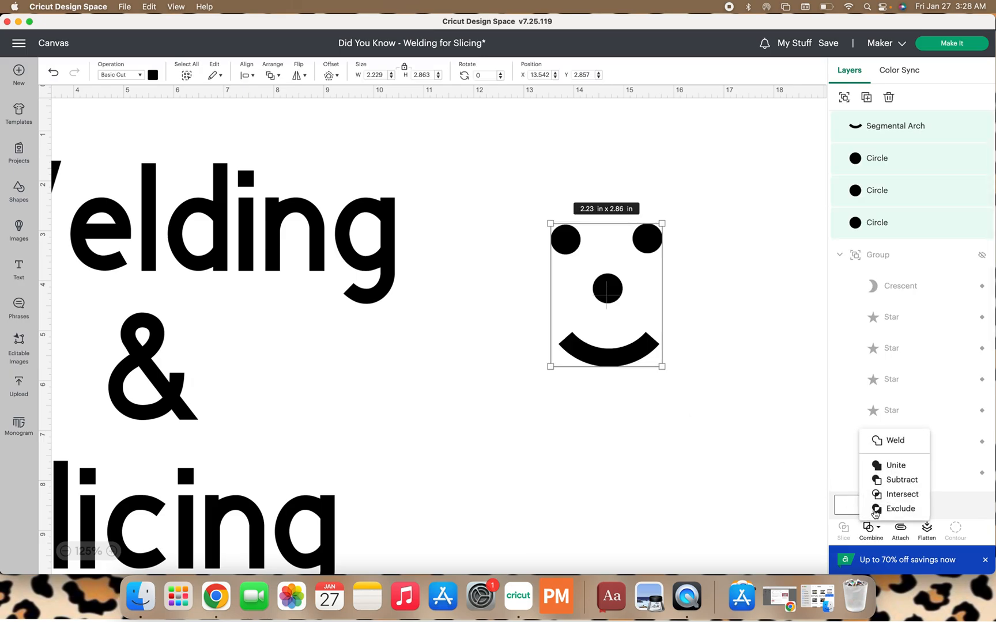
left_click(890, 441)
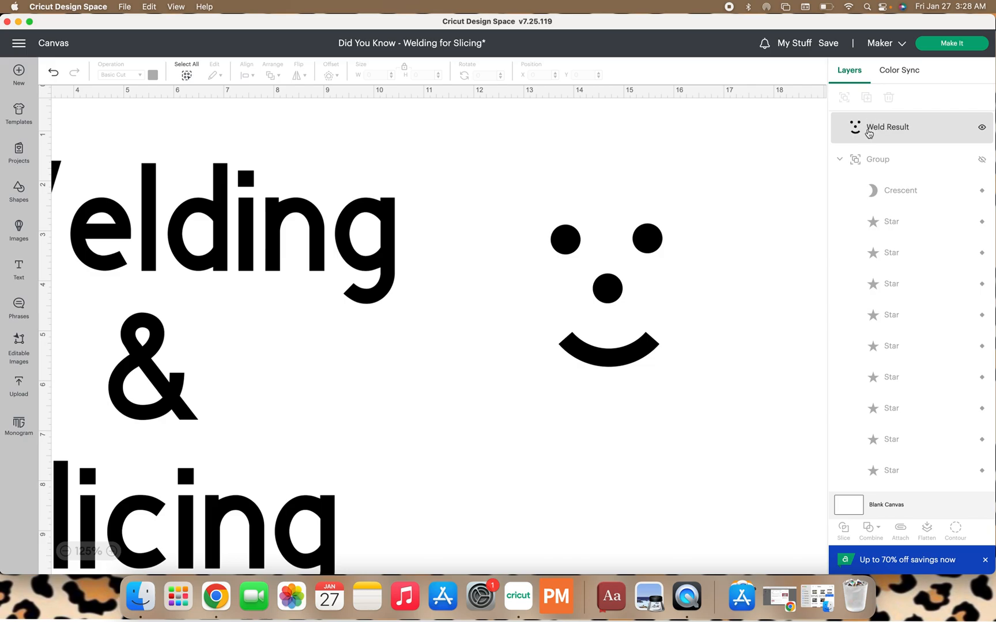
- Unhide the yellow circle and slice it with the welded facial features
scroll(884, 225, "down", 5)
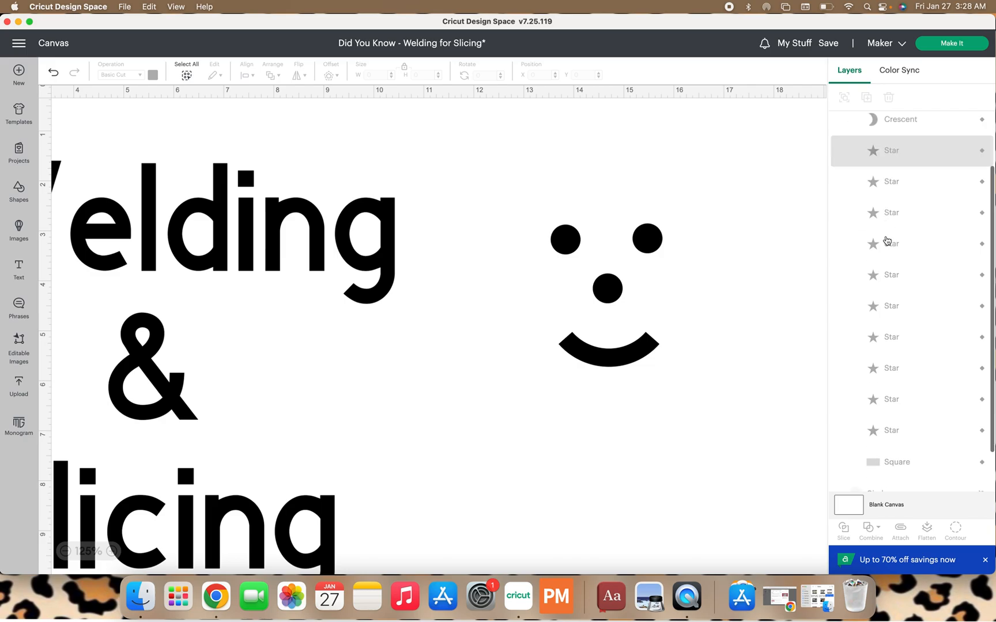
left_click(982, 443)
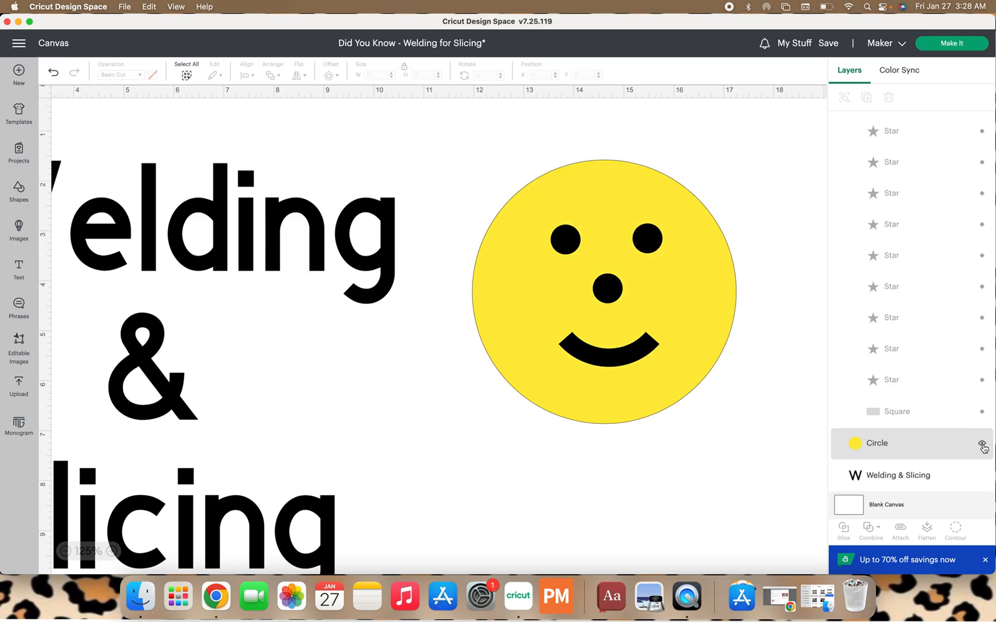
left_click_drag(496, 145, 728, 461)
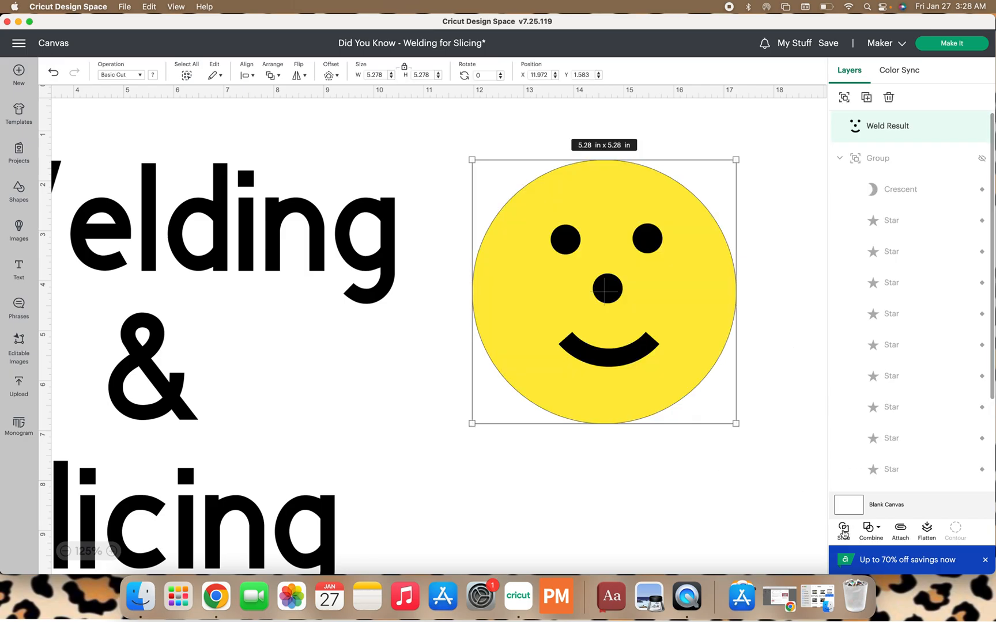
left_click(842, 530)
- Move the black features, the yellow cut-outs and the yellow face apart to separate the slice results
left_click_drag(645, 343, 704, 264)
left_click_drag(633, 351, 736, 259)
left_click(682, 372)
left_click_drag(681, 371, 719, 281)
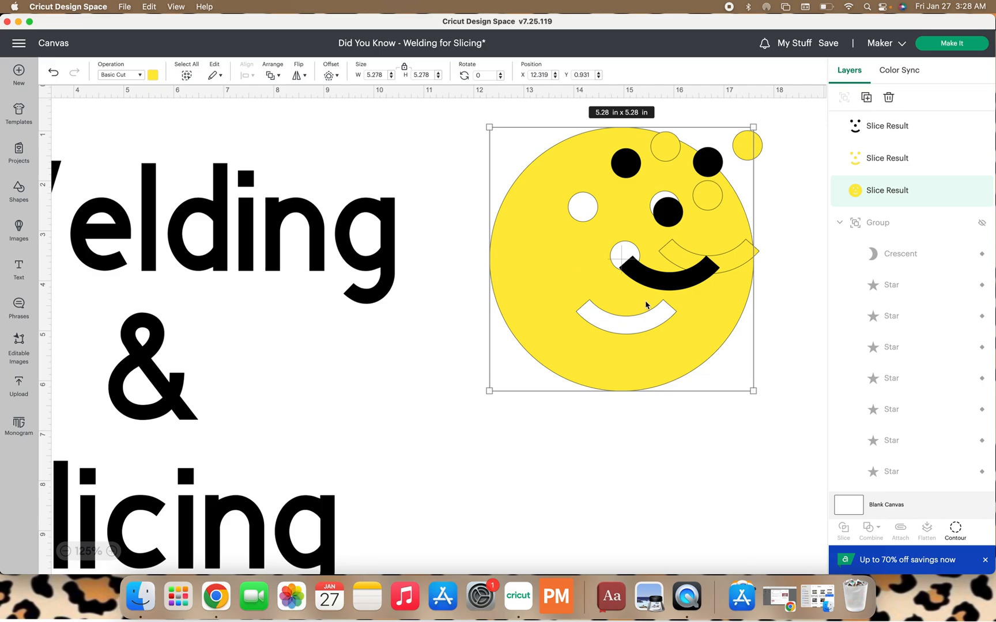
- Group the three smiley slice results and hide the group
left_click_drag(442, 130, 786, 442)
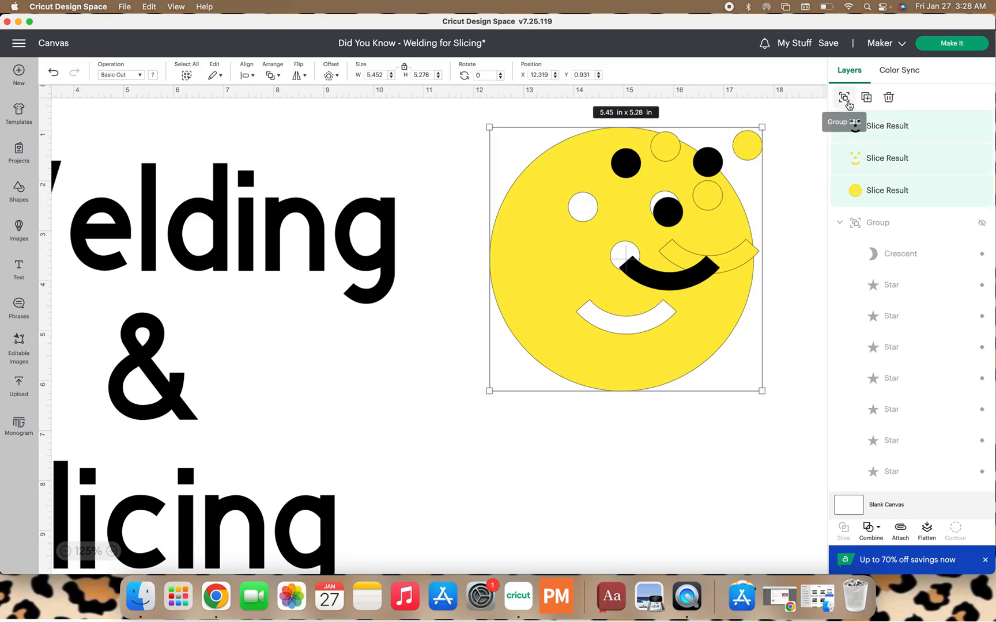
left_click(843, 97)
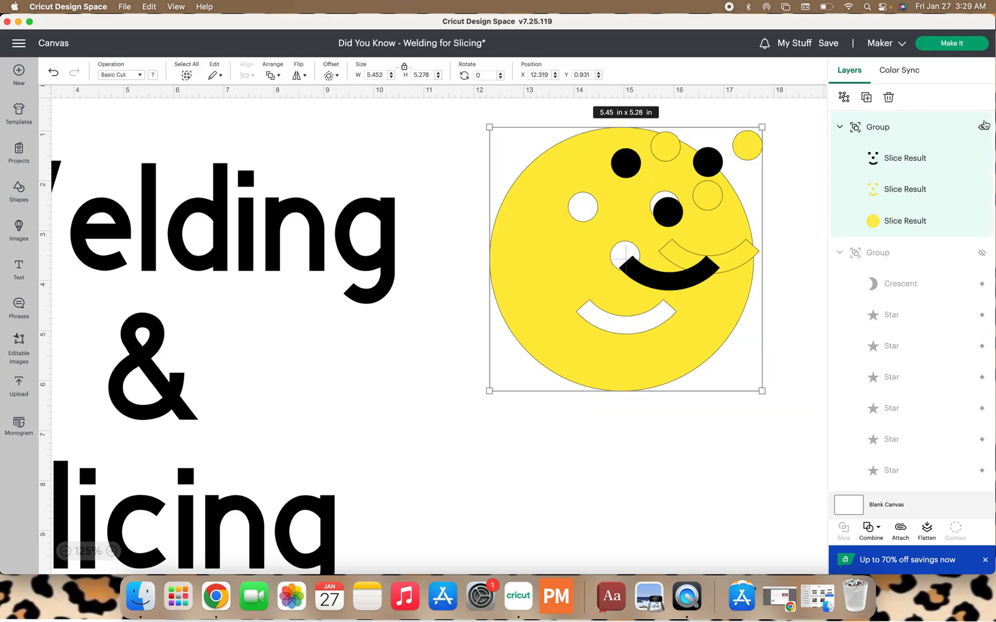
left_click(982, 130)
- Unhide the moon and stars group and ungroup it into individual shapes
left_click(982, 254)
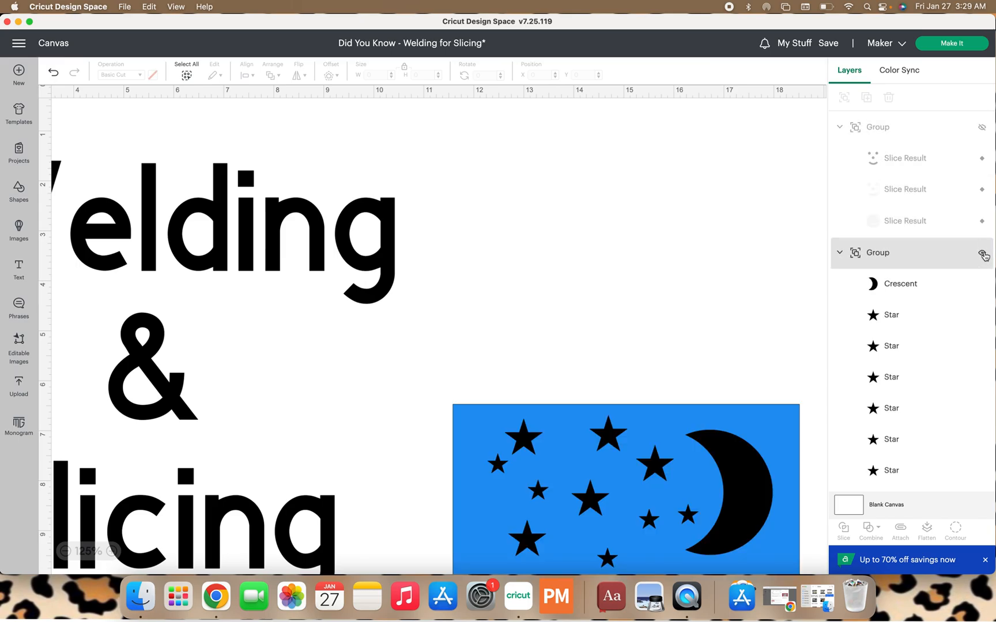
scroll(585, 442, "down", 4)
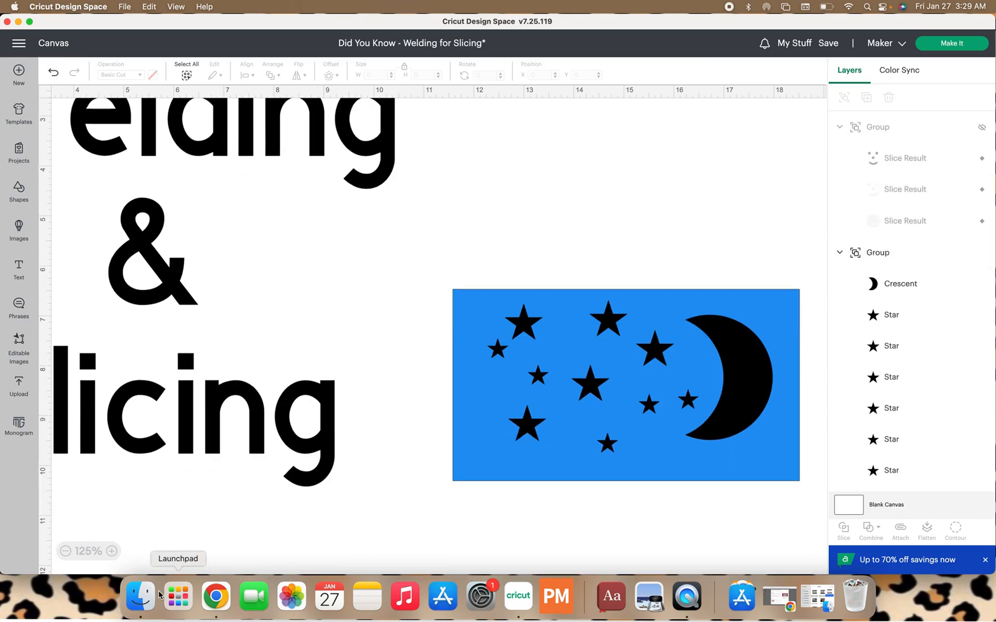
left_click(112, 551)
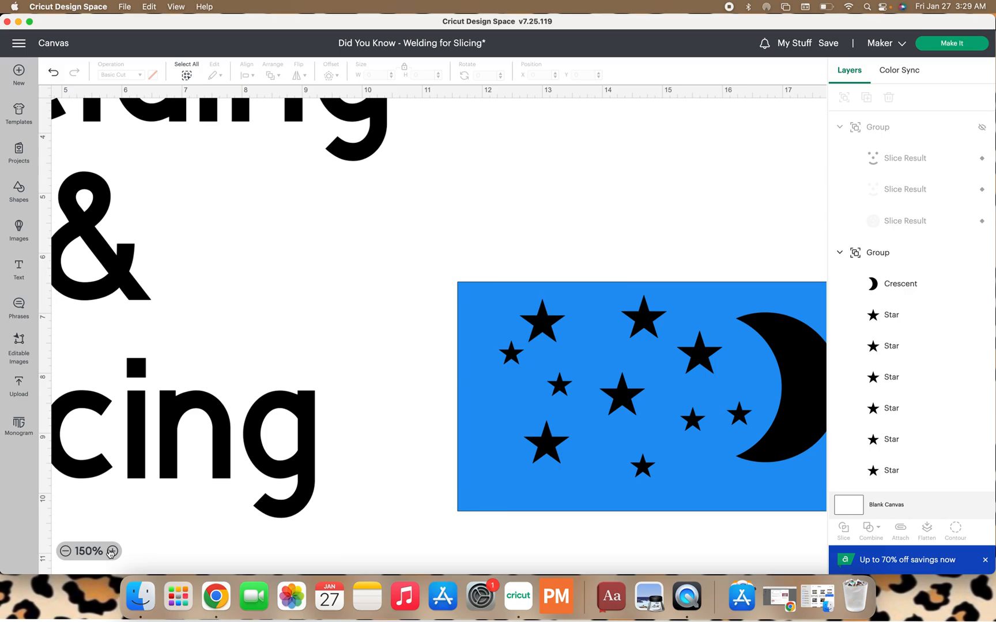
scroll(294, 337, "right", 2)
scroll(295, 337, "right", 3)
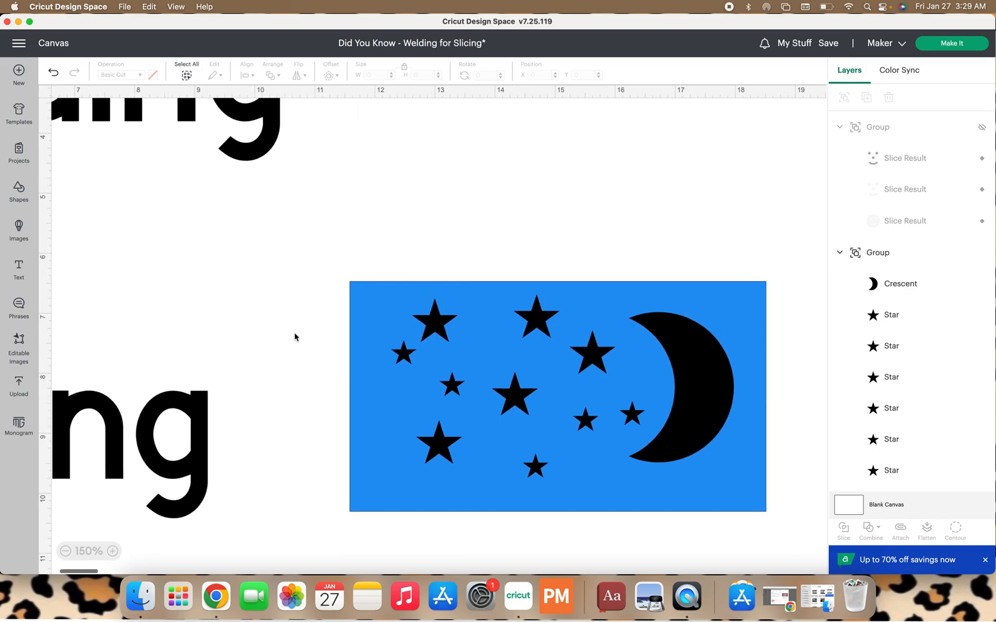
left_click(757, 289)
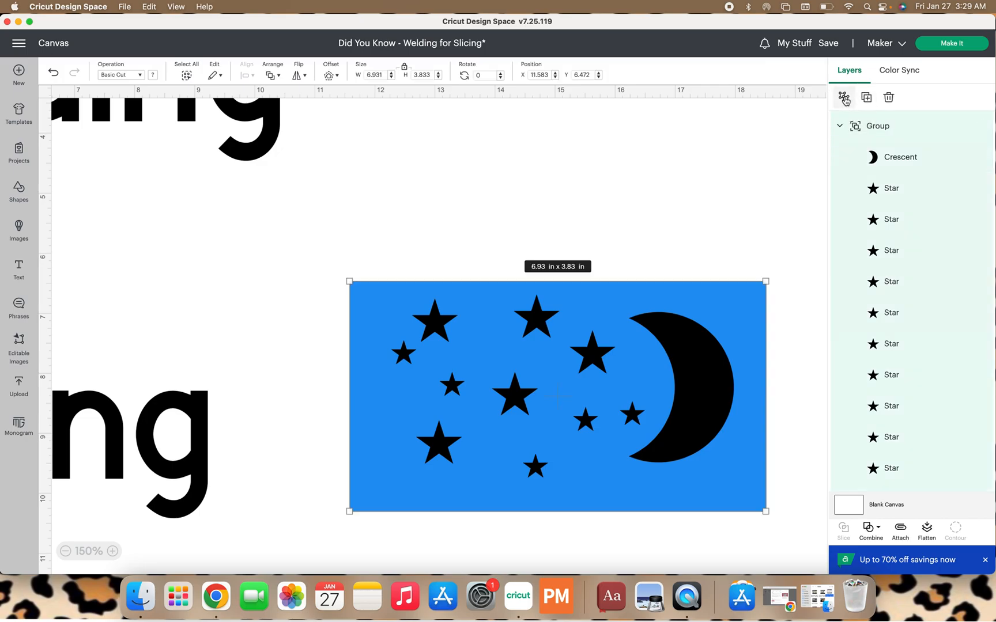
left_click(844, 99)
left_click(775, 177)
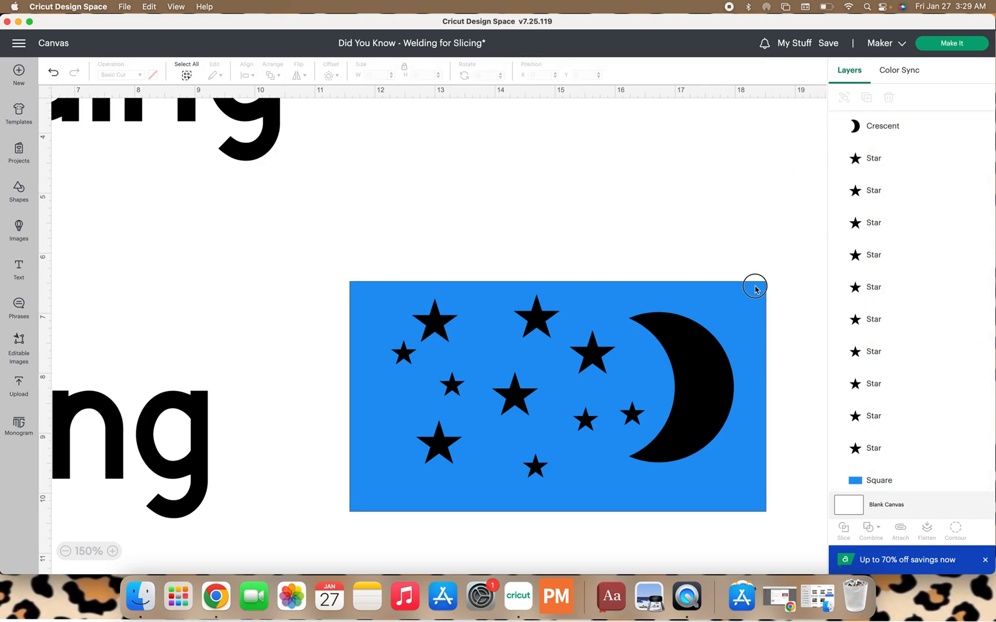
- Slice the crescent out of the blue rectangle and move the black and blue crescent pieces up off the cut-out
left_click(754, 287)
left_click(707, 374, "shift")
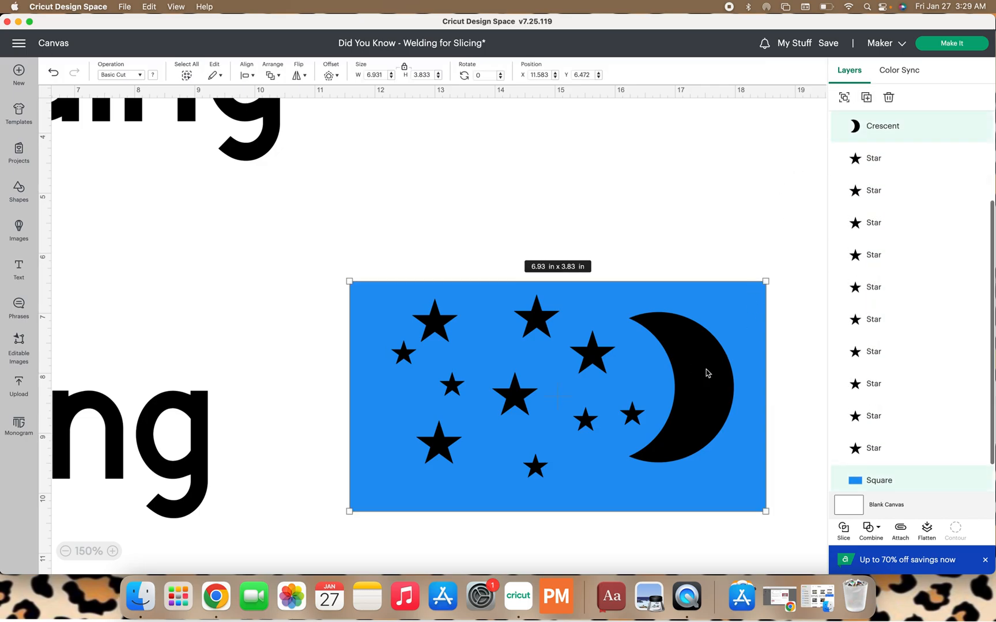
left_click(844, 529)
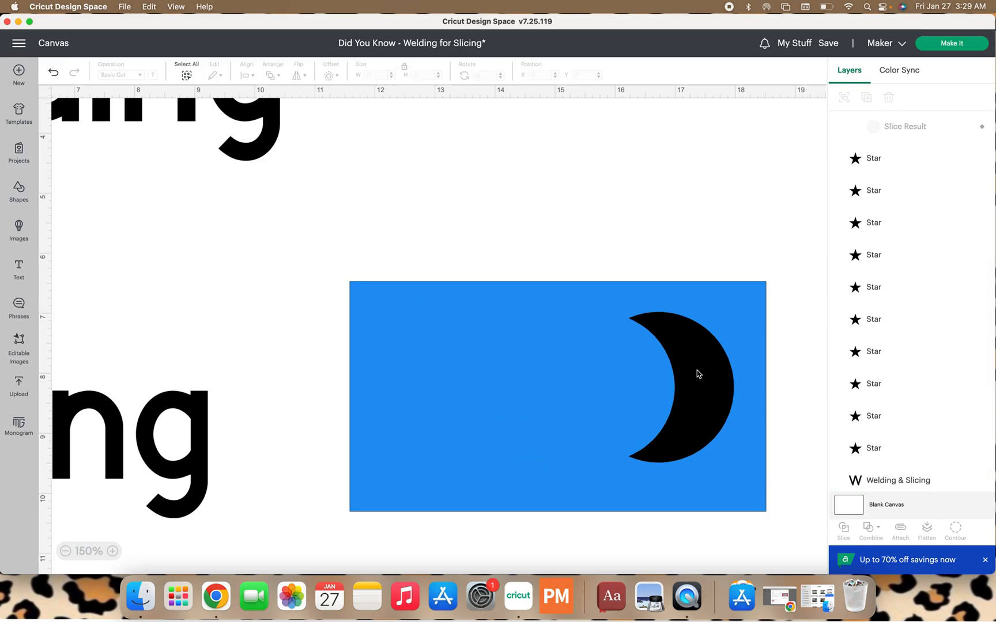
left_click_drag(697, 374, 713, 258)
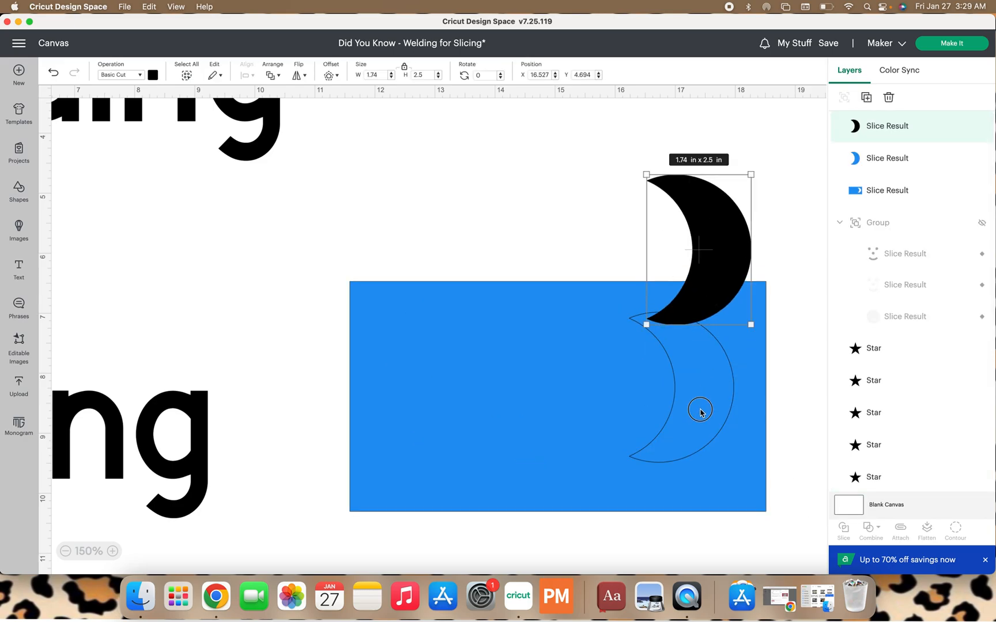
left_click_drag(703, 412, 714, 261)
- Send the sliced blue rectangle to the back, behind the black stars
left_click(599, 288)
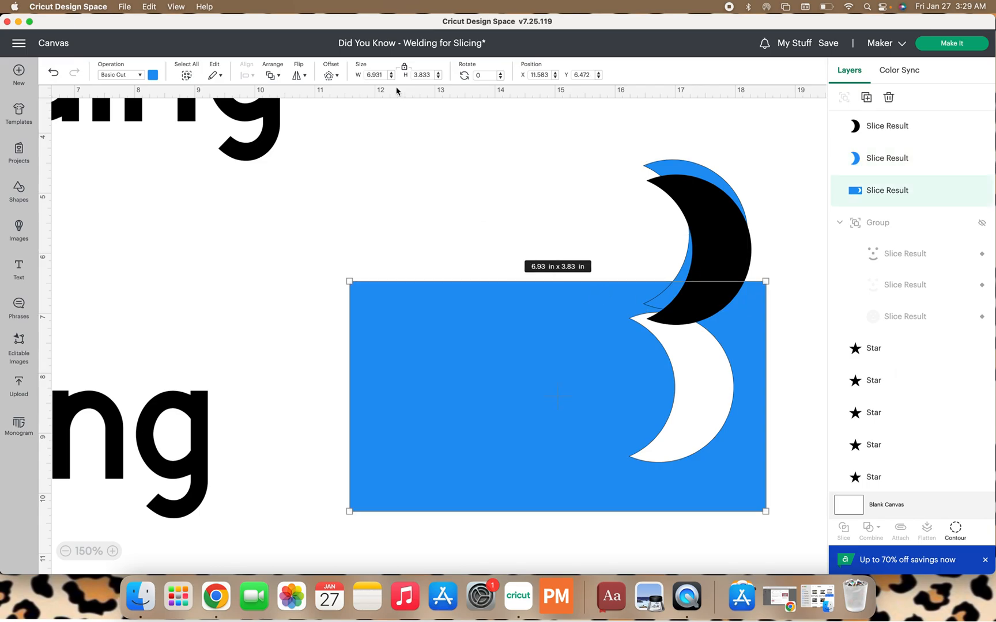
left_click(273, 75)
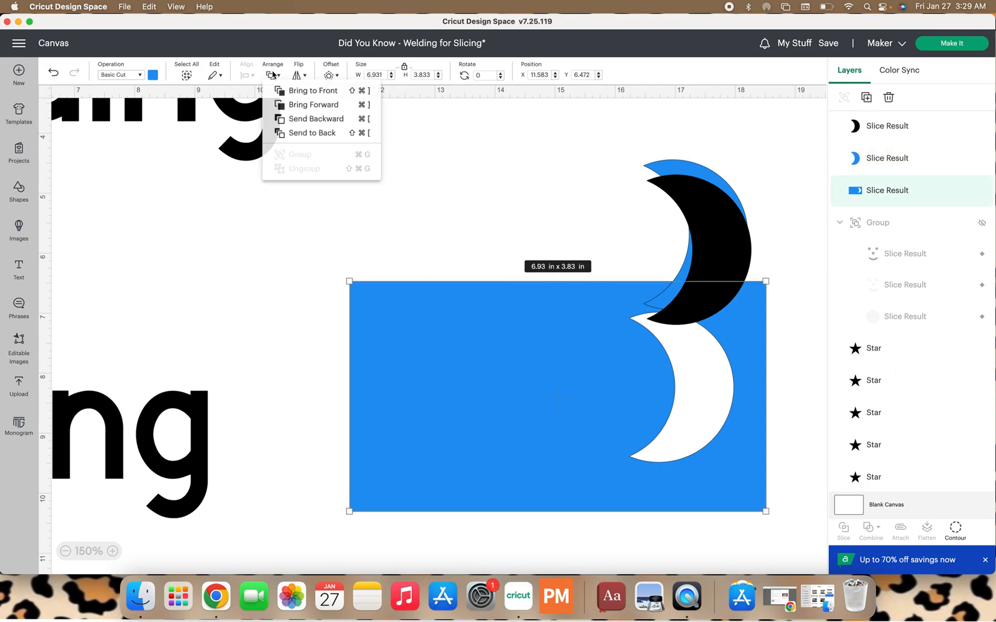
left_click(294, 138)
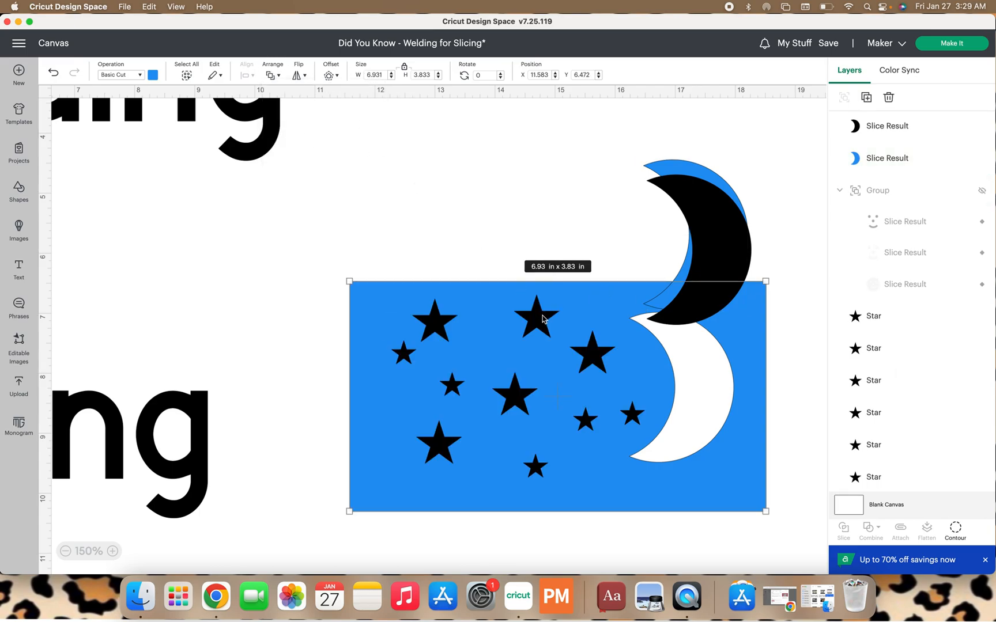
left_click(550, 226)
left_click(592, 294)
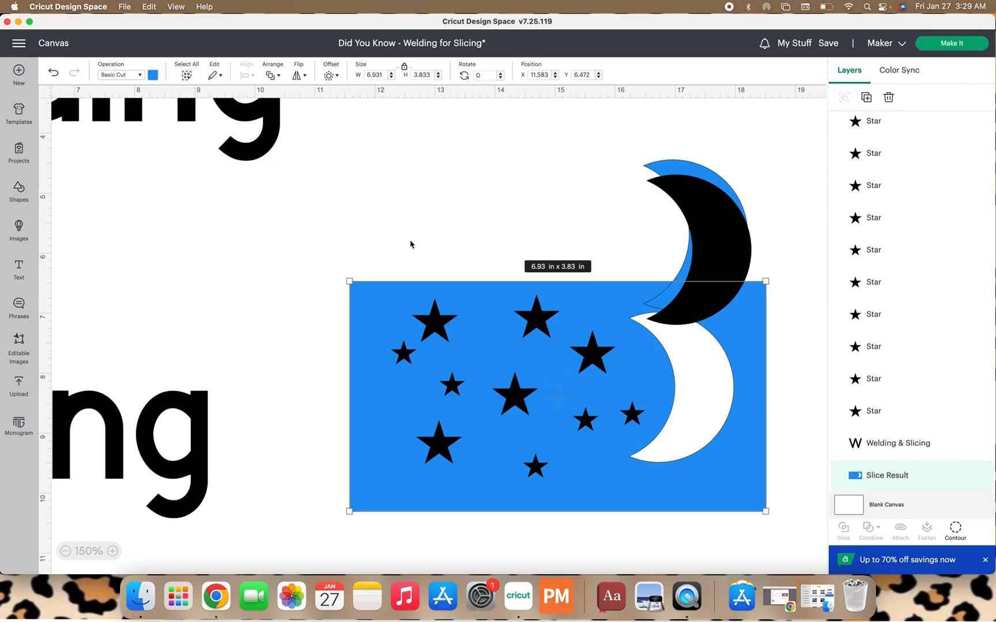
- Undo the rectangle's reordering, the crescent piece moves and the crescent slice, back to the whole blue rectangle
left_click(55, 73)
left_click(55, 72)
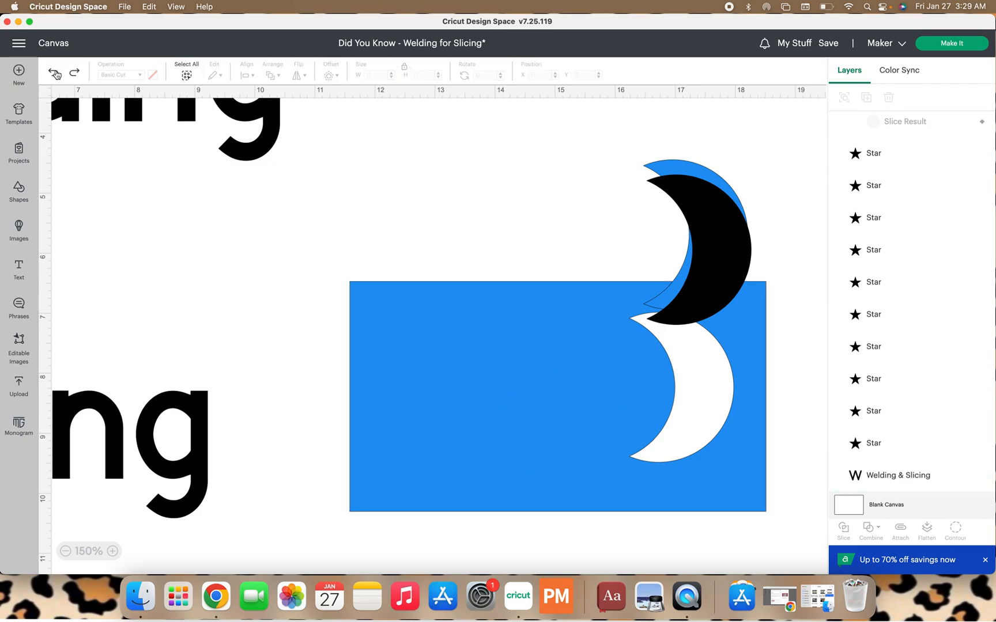
left_click(54, 73)
left_click(54, 73)
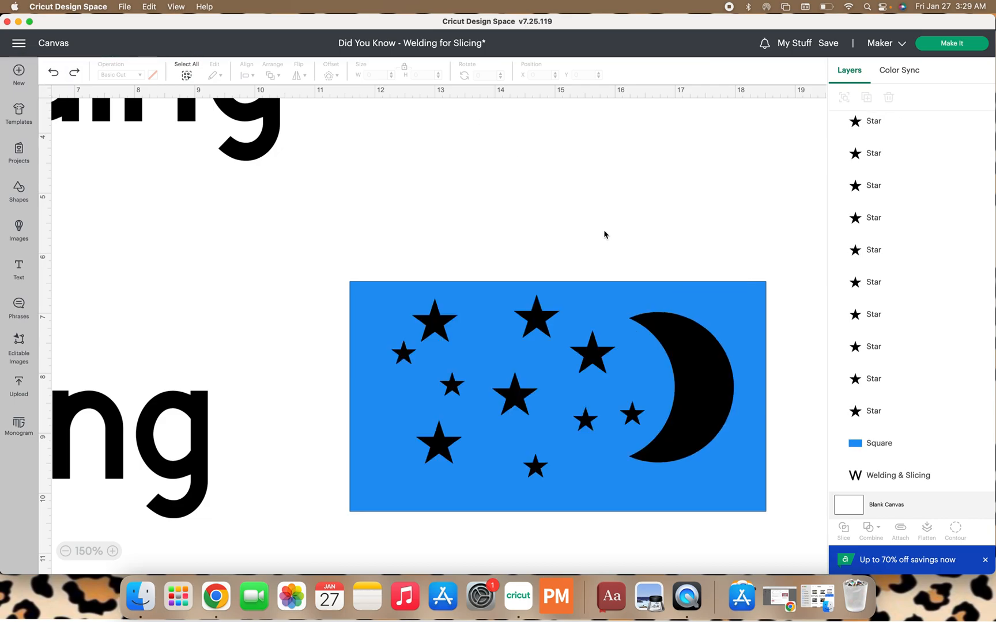
- Hide the blue rectangle and weld the crescent and all the stars into one shape
left_click(760, 287)
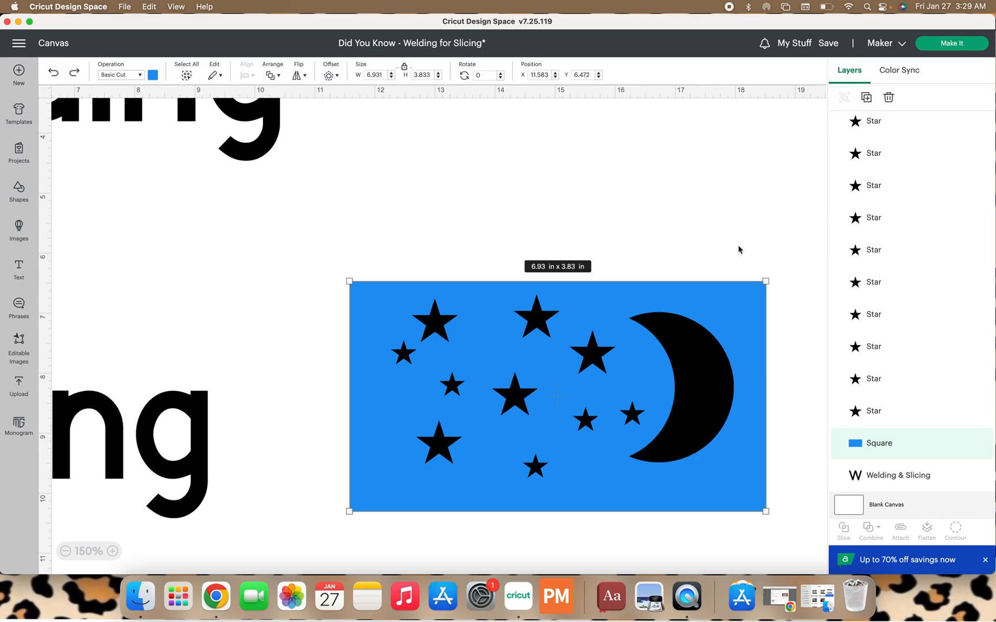
left_click(982, 445)
left_click_drag(380, 298, 704, 506)
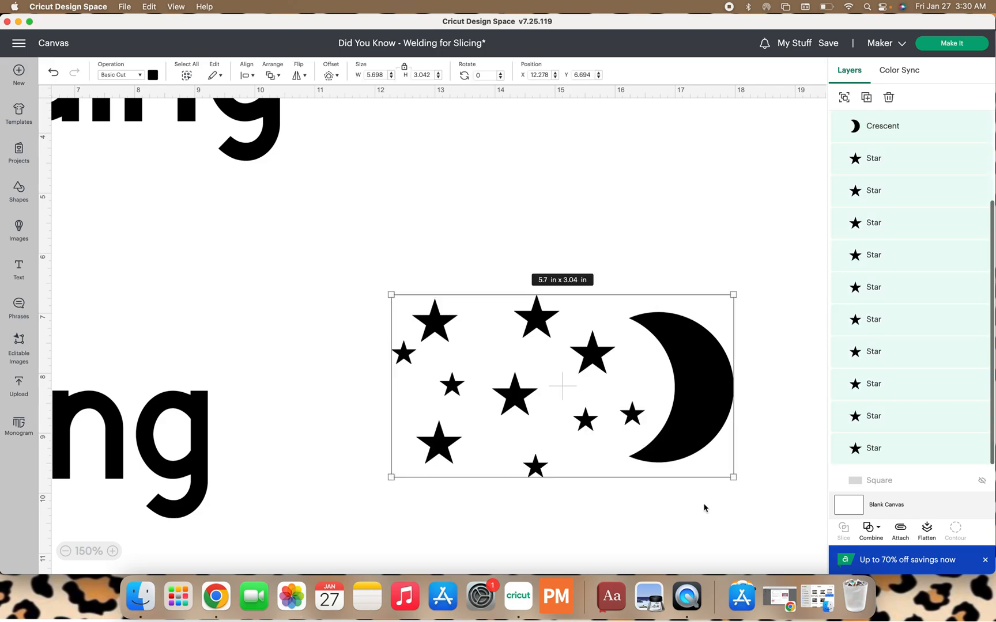
left_click(869, 527)
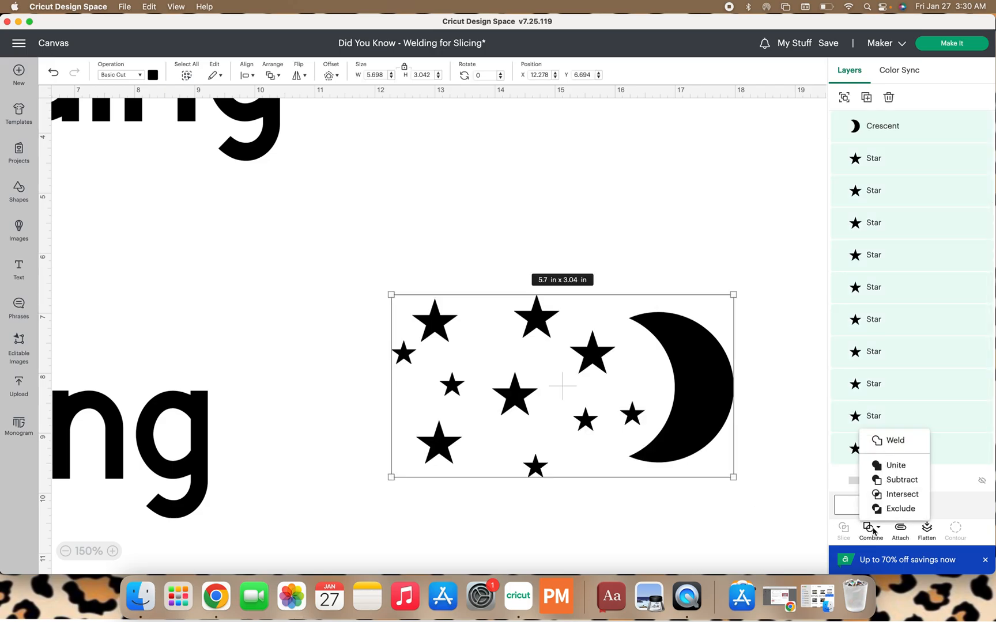
left_click(891, 440)
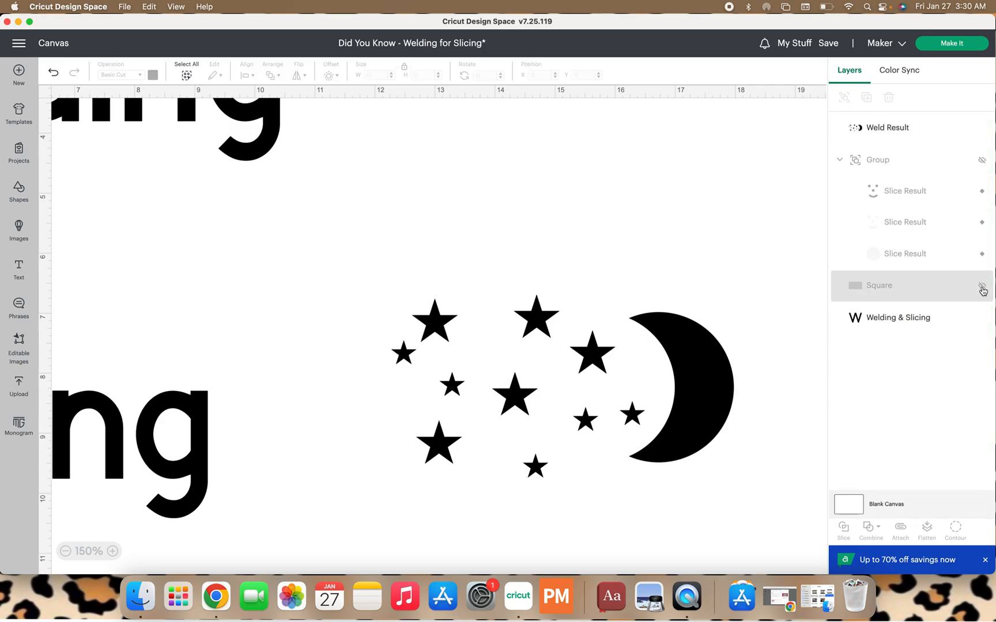
- Unhide the blue rectangle and slice the welded moon and stars out of it
left_click(982, 287)
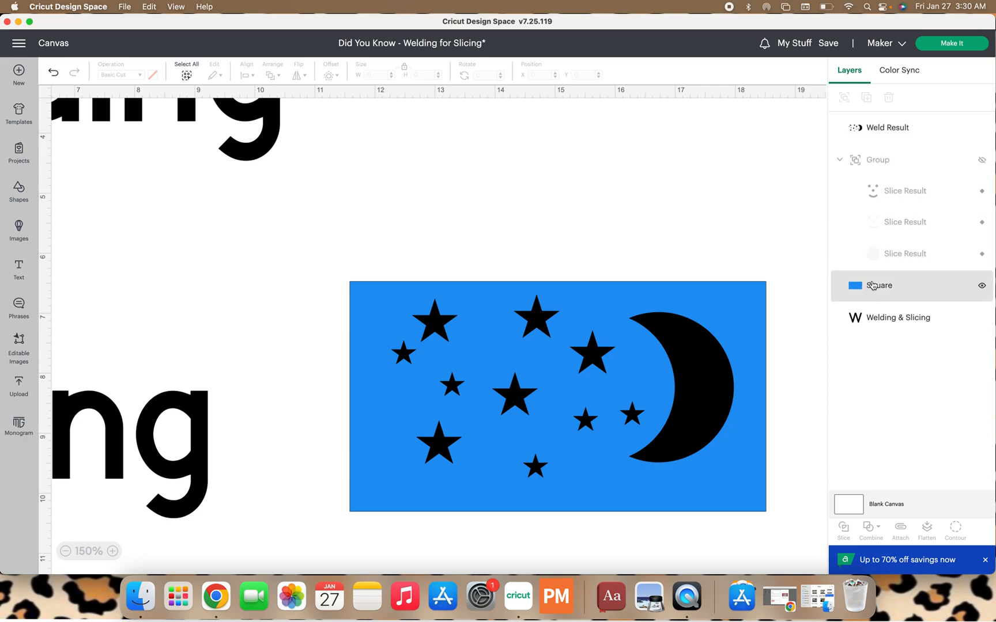
left_click(902, 127)
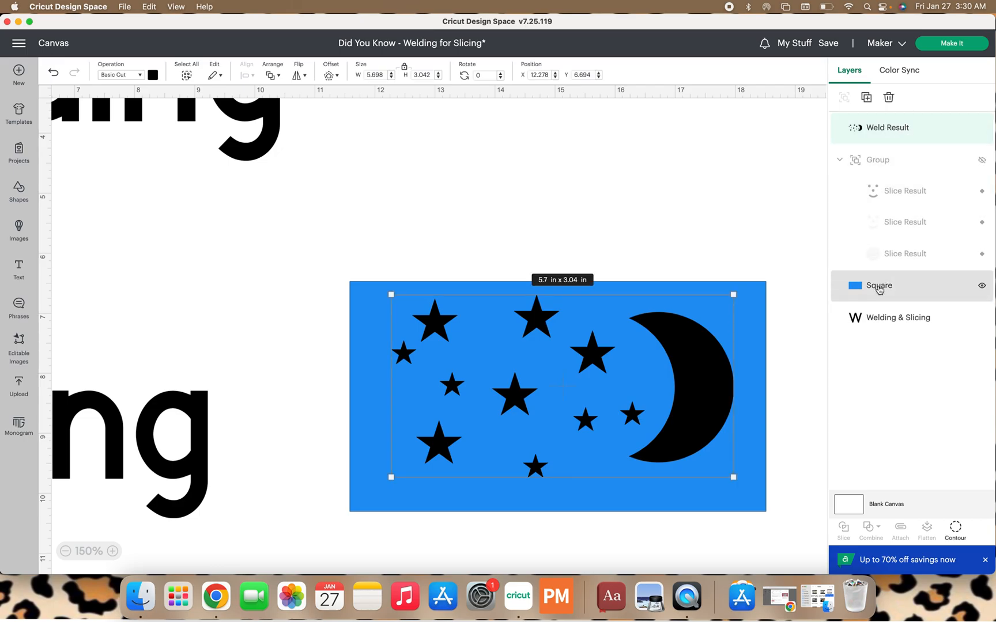
left_click(878, 289, "shift")
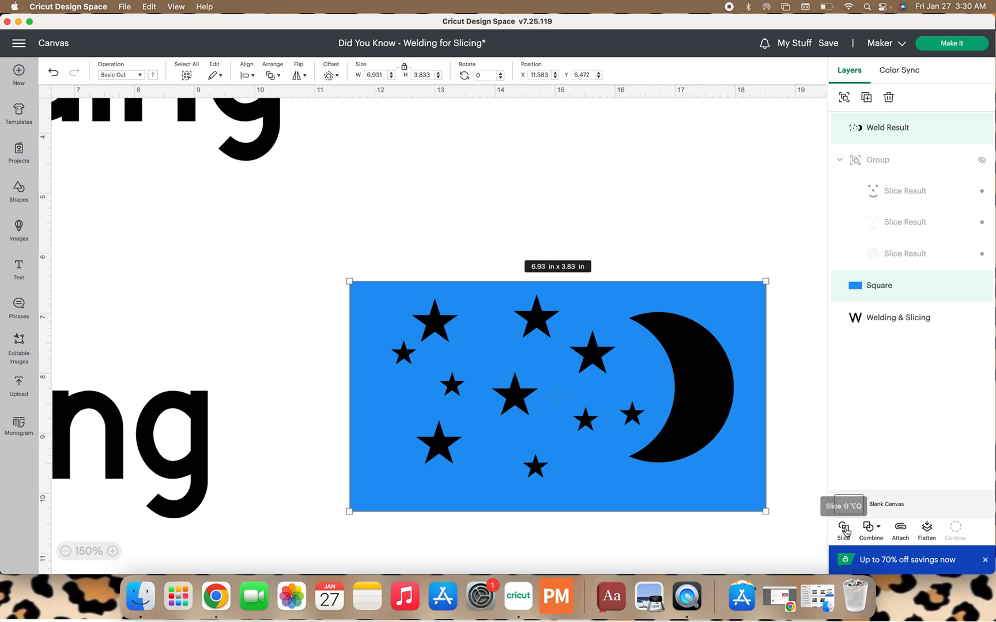
left_click(843, 529)
- Move the black and blue moon-and-star pieces up off the rectangle and shift the cut-out rectangle down below them
left_click_drag(706, 392, 691, 225)
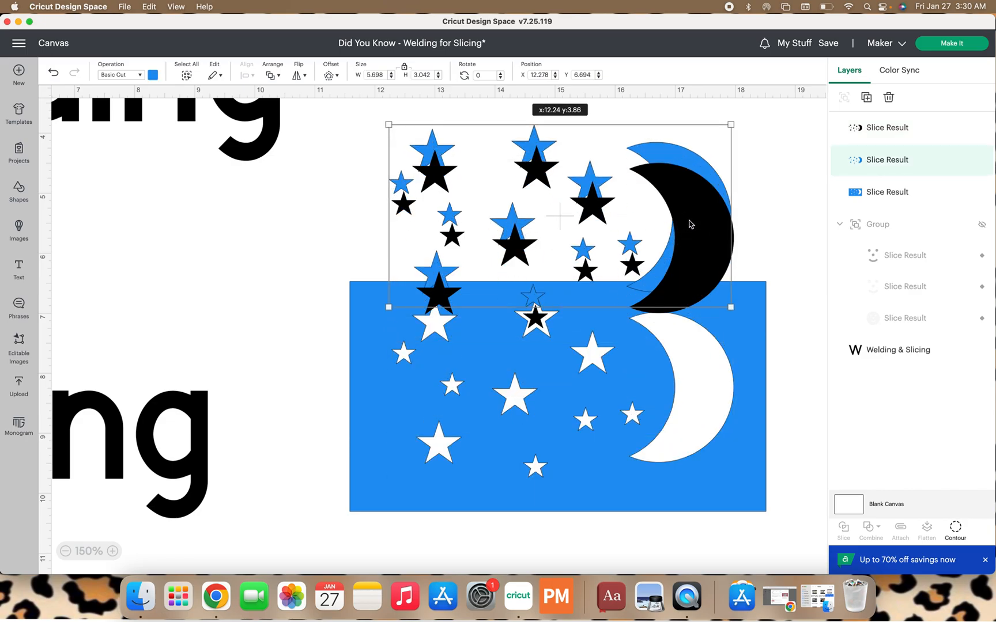
left_click_drag(613, 398, 611, 484)
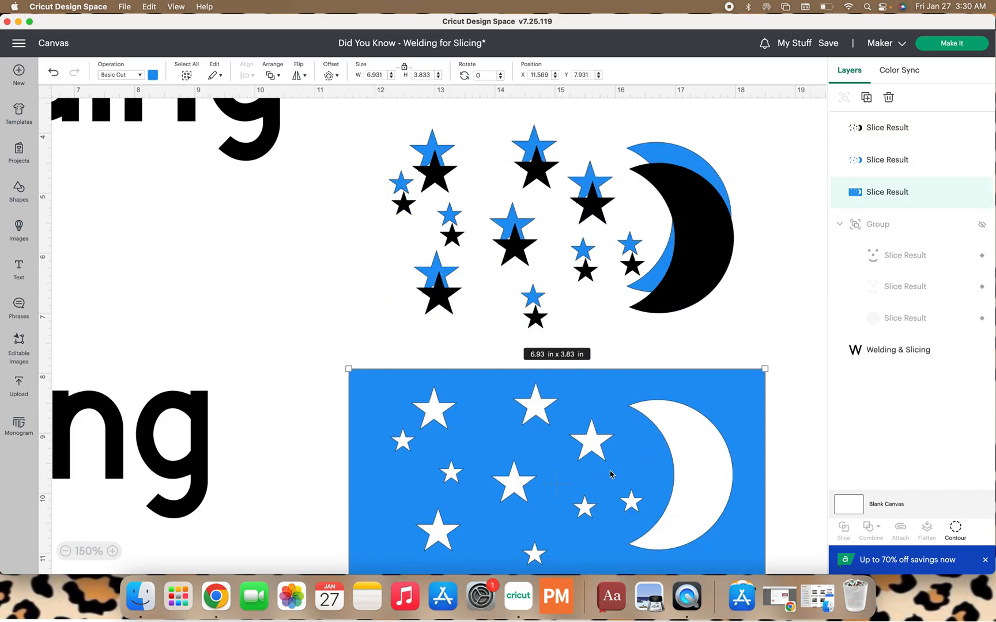
left_click_drag(556, 432, 553, 410)
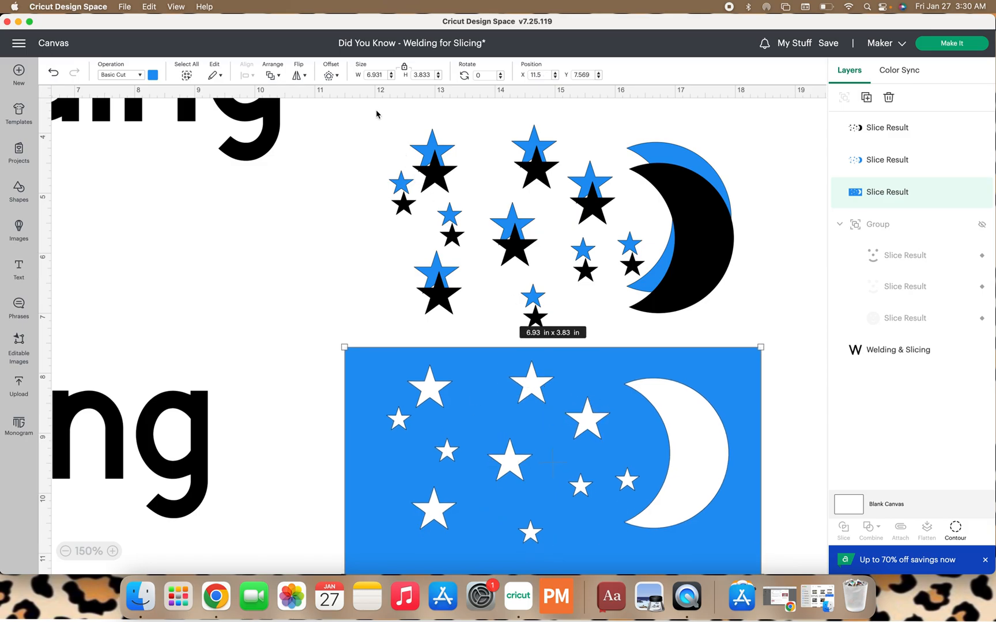
left_click(724, 277)
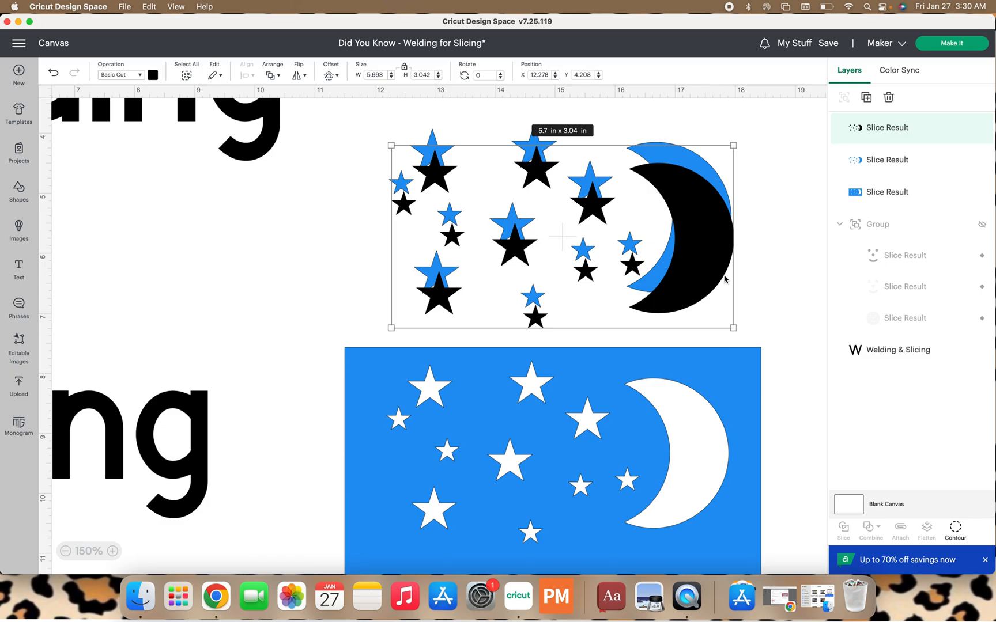